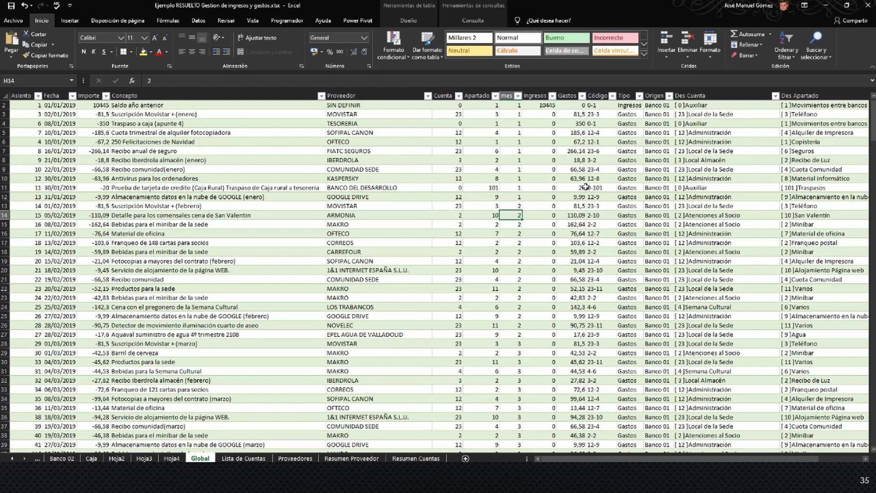
Step: Enable the external data connections of the workbook and select a cell in the table on the Global sheet
click(598, 91)
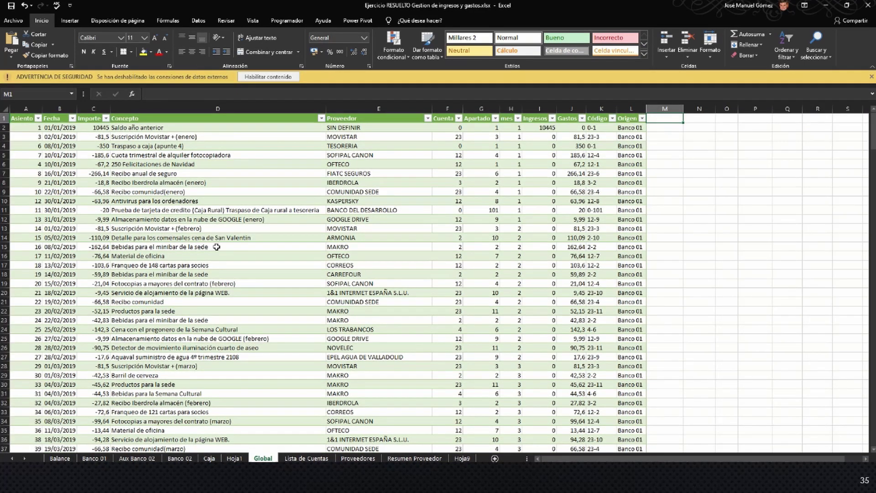
click(269, 76)
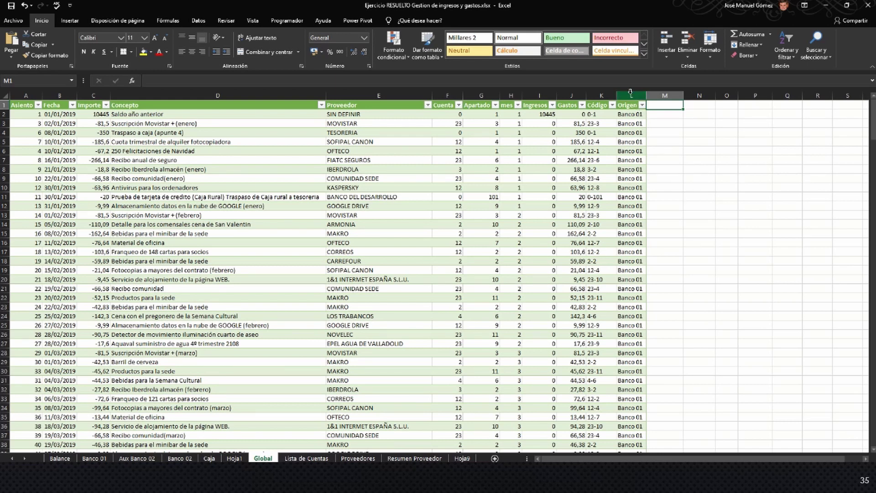
click(626, 115)
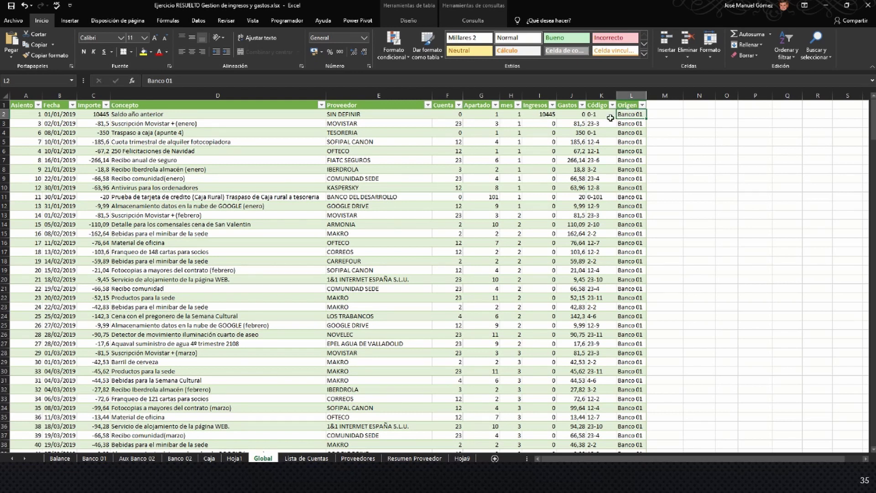
Step: Try adding a column headed "Tipo" directly beside the Origen column of the table, and undo it
click(658, 105)
text(Tipo)
key(ctrl+Return)
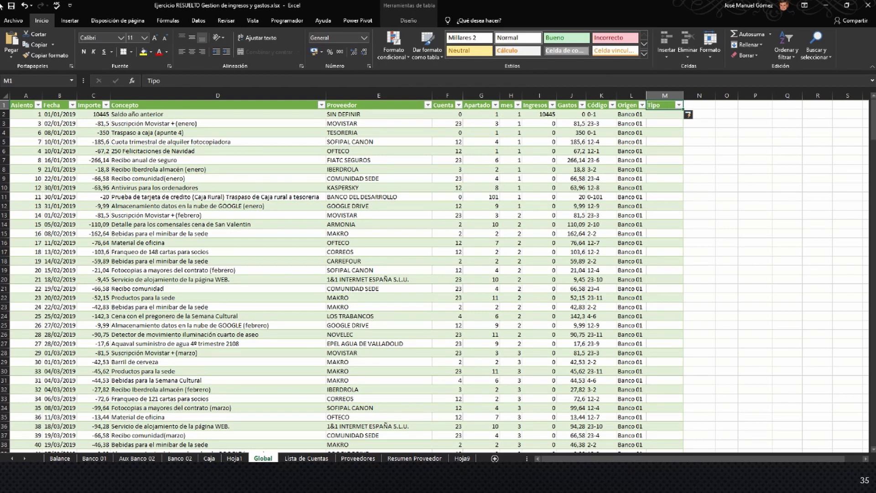
click(26, 6)
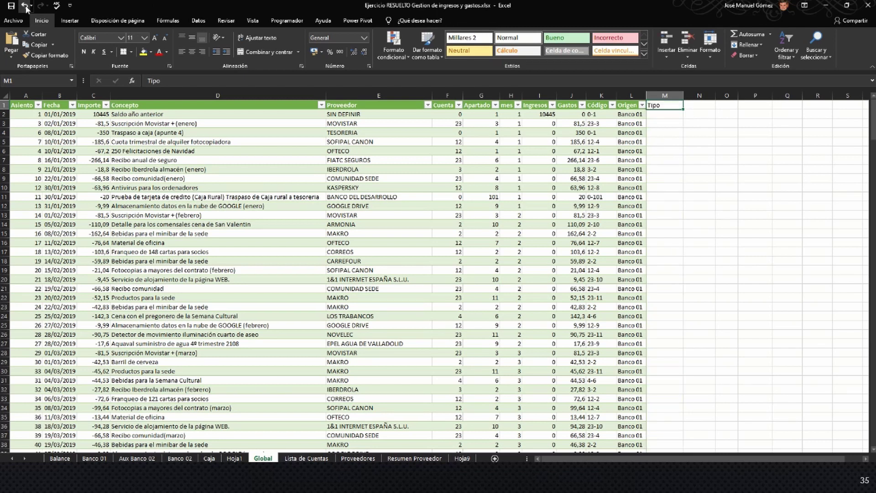
click(25, 6)
Step: Open the Global table's query for editing in the Power Query Editor and maximize the editor window
click(244, 215)
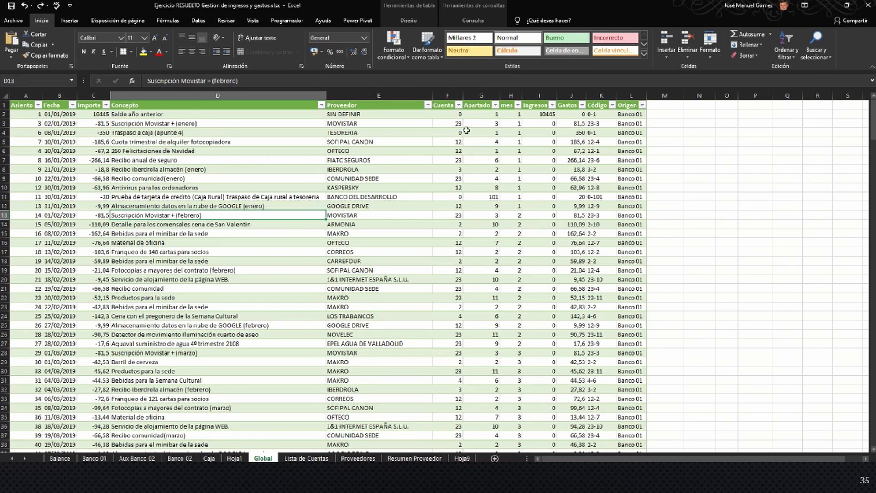
click(464, 20)
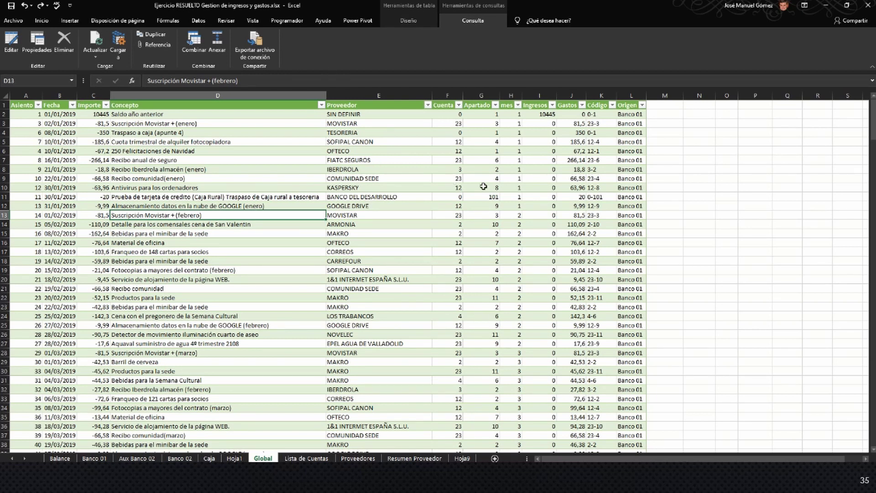
click(745, 220)
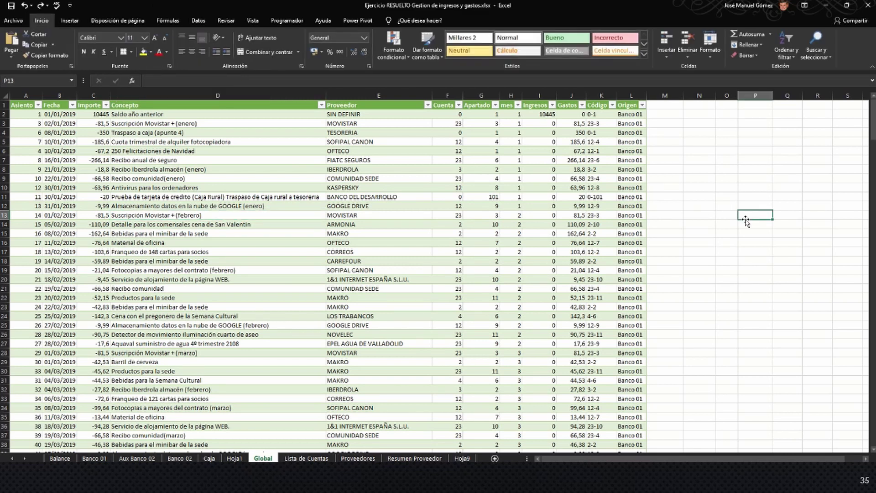
click(388, 207)
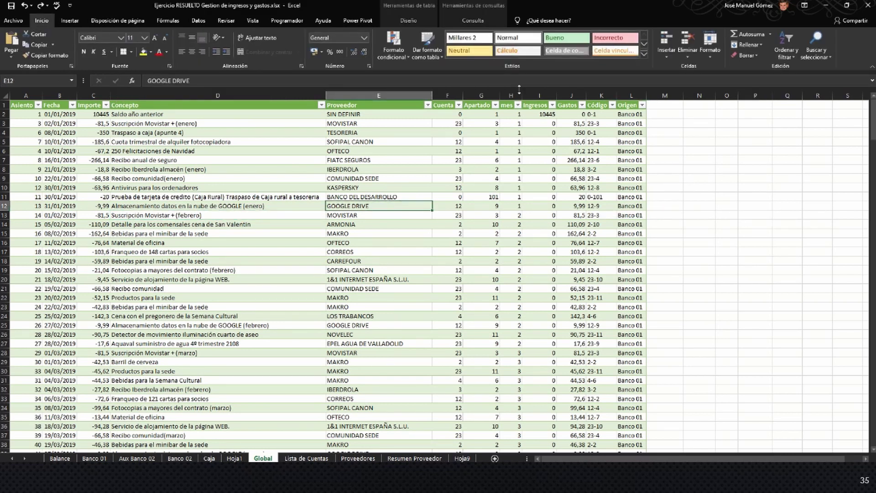
click(473, 20)
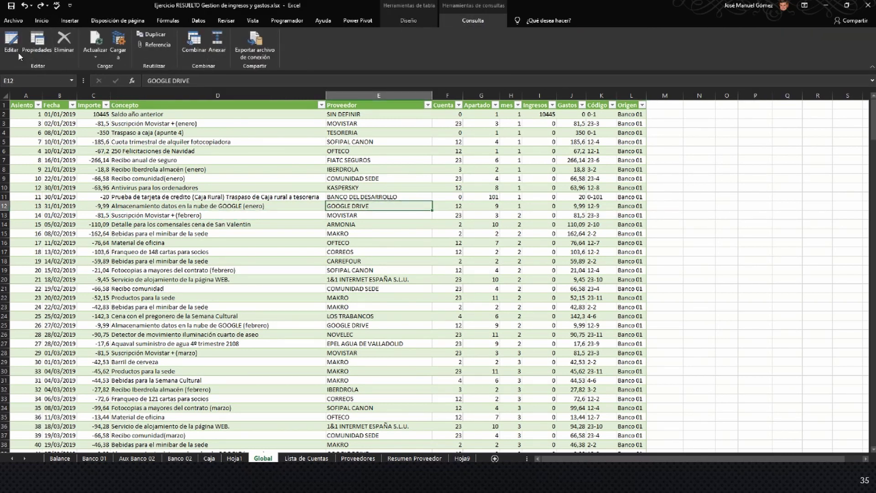
click(11, 44)
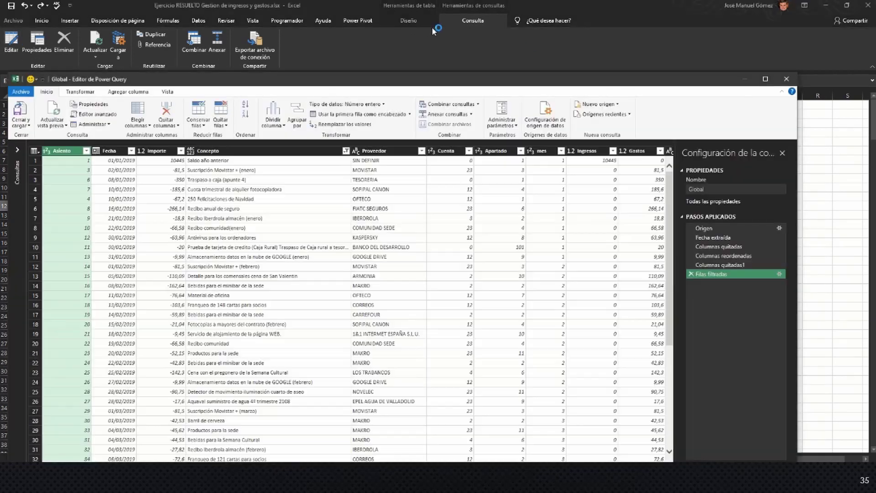
click(766, 79)
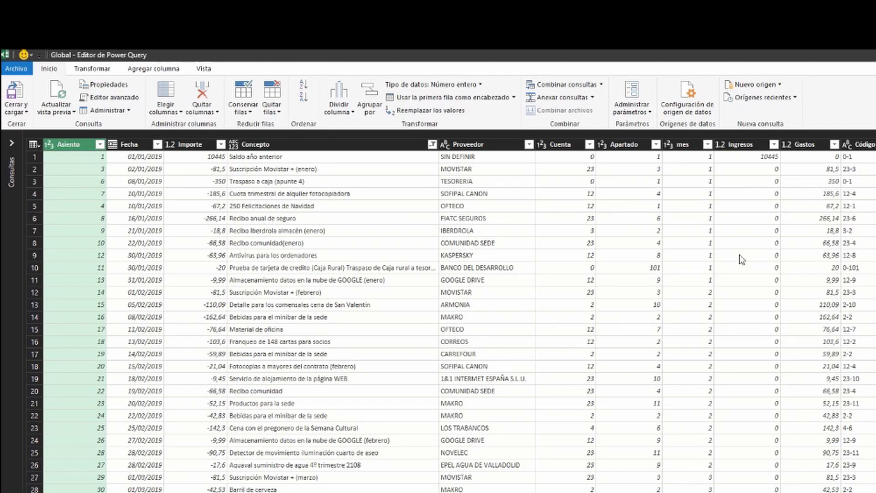
Step: Start a new conditional column in the Global query and name it "Tipo"
click(155, 70)
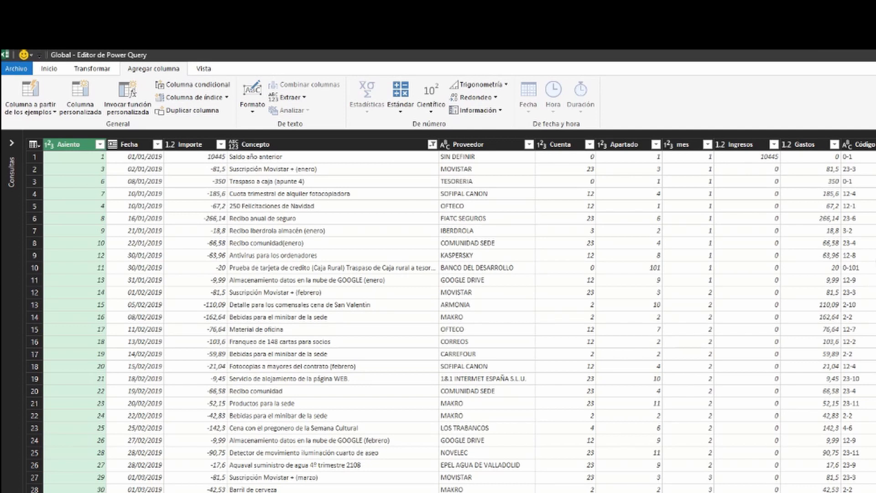
click(745, 145)
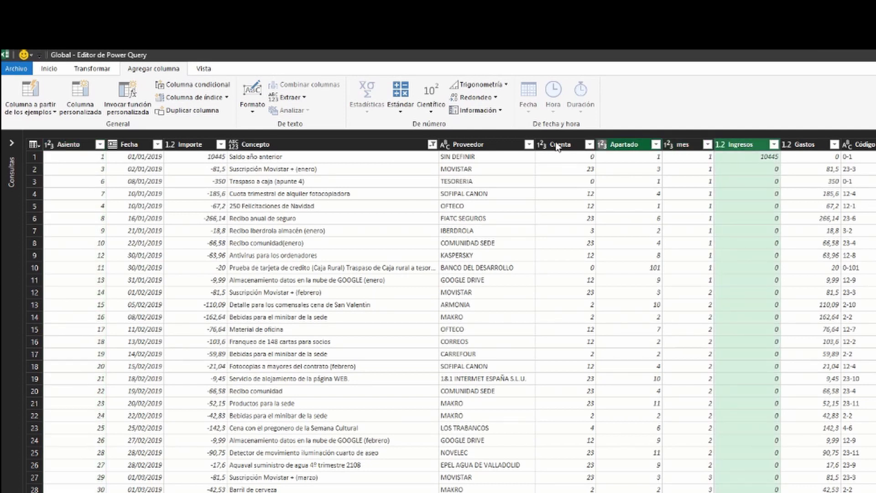
click(186, 86)
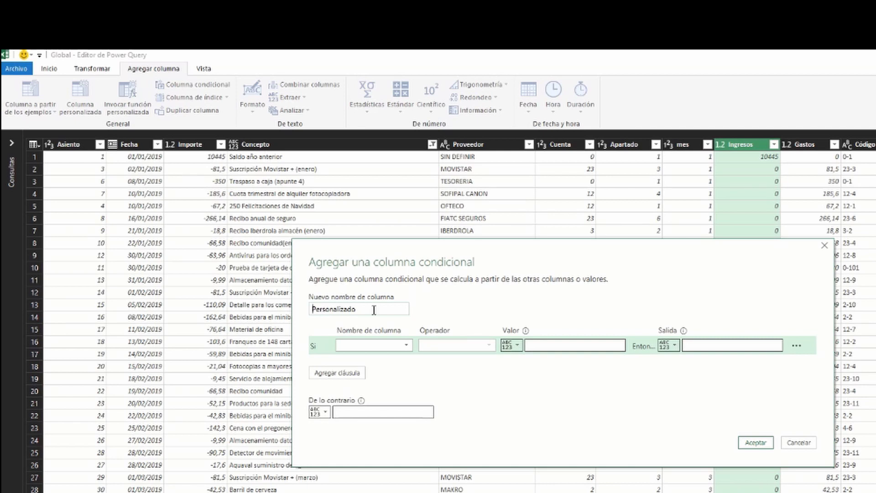
drag(371, 310, 292, 315)
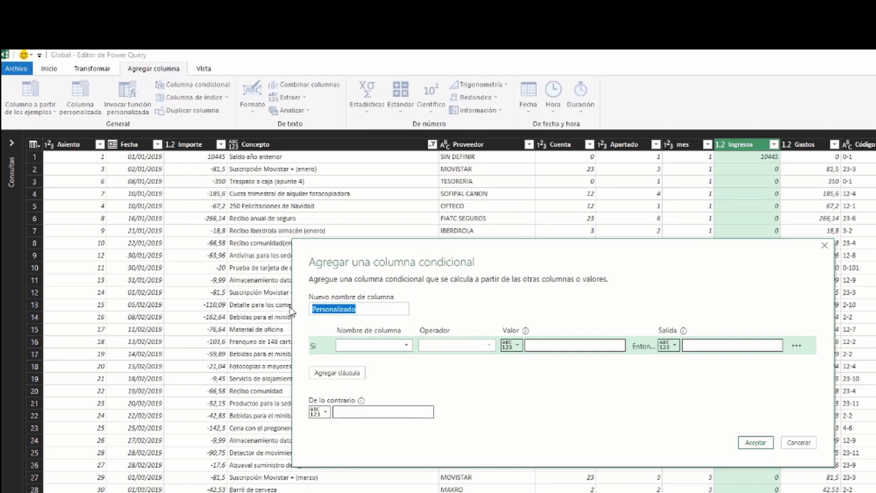
text(Tipo)
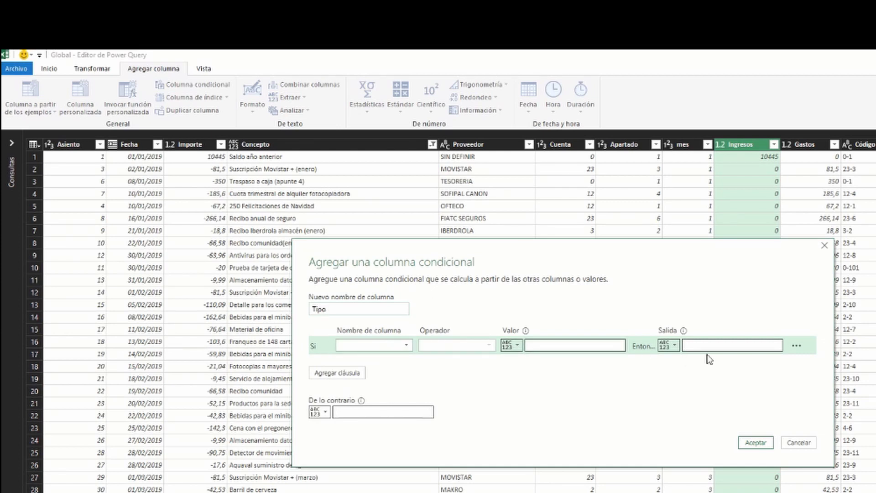
Step: Set the conditional column's rule to test whether Importe is less than (es menor que) 0
click(406, 345)
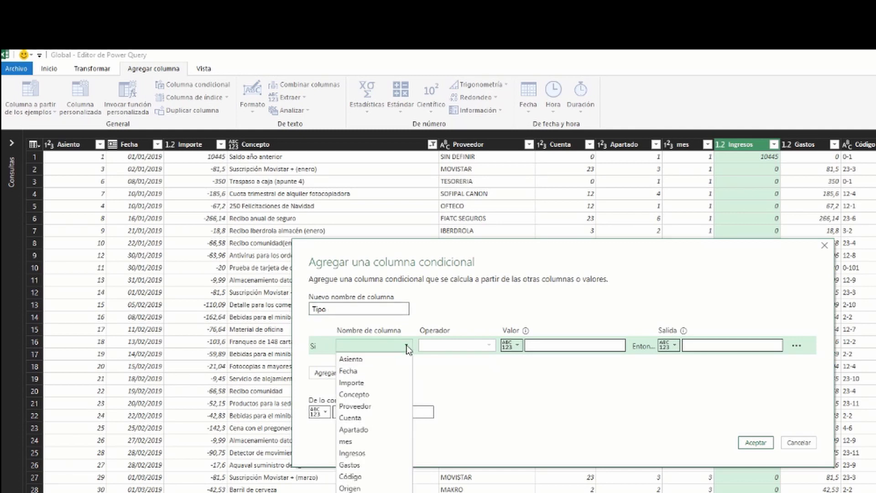
click(379, 384)
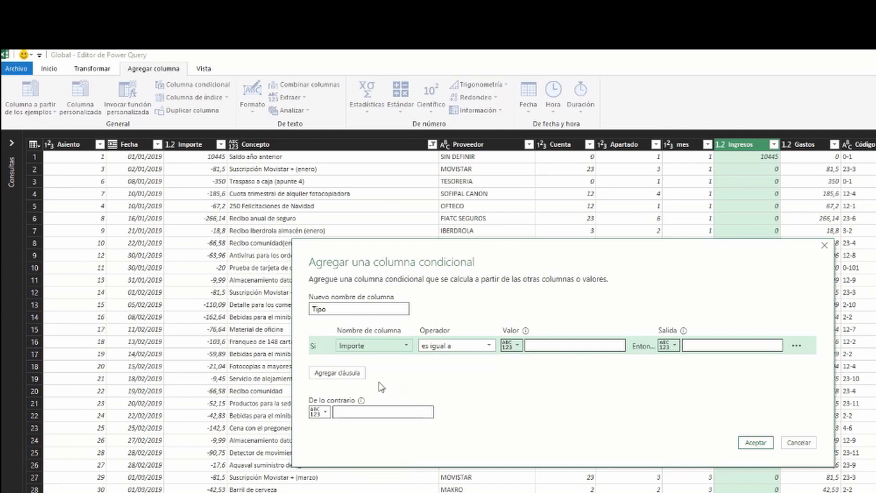
click(489, 346)
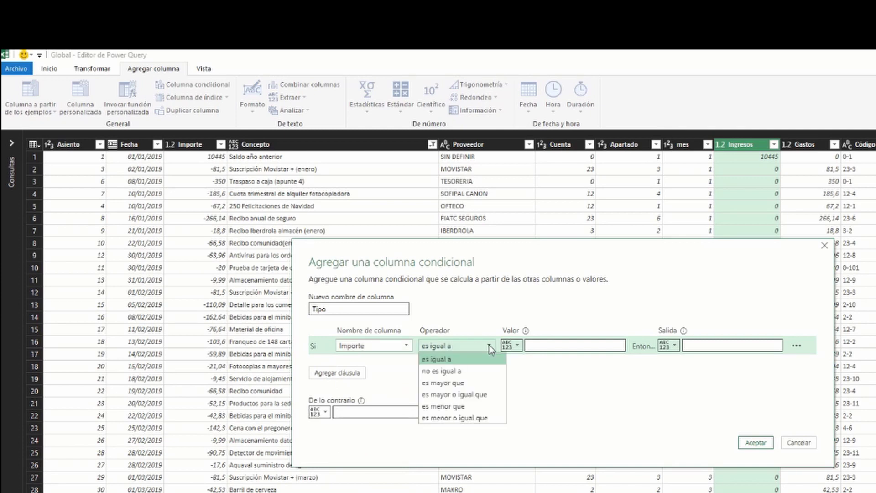
click(461, 406)
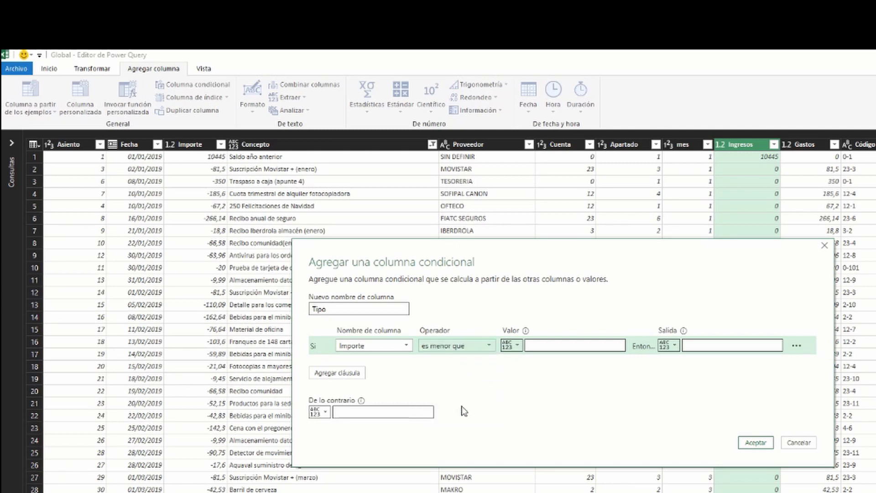
click(547, 345)
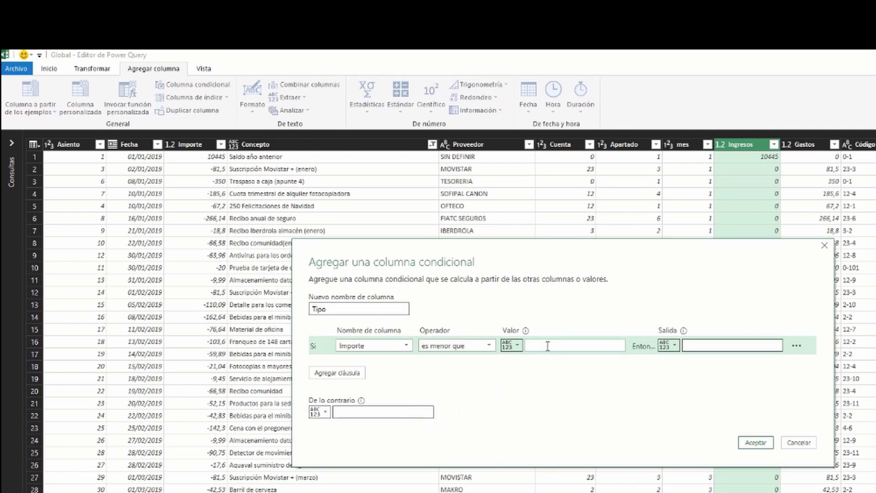
text(0)
Step: Set the rule's output to "Gasro" and the otherwise value to "Ingreso", and create the conditional column
click(701, 345)
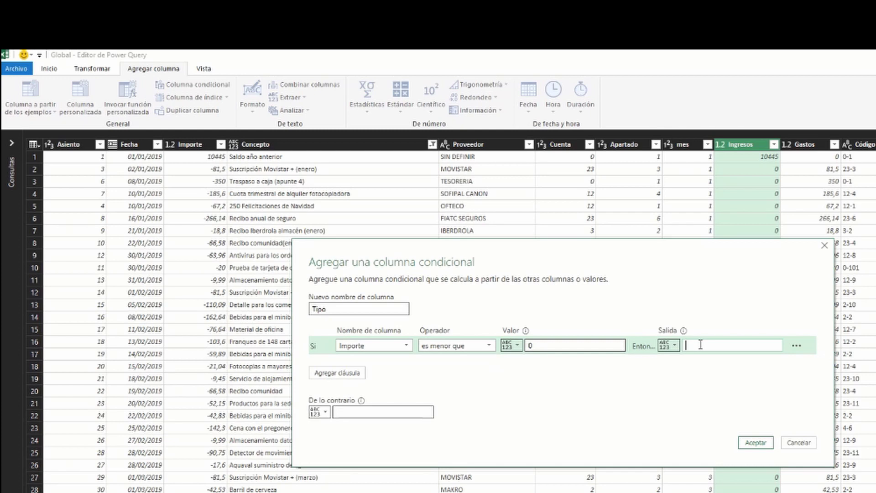
text(Gasto)
click(374, 417)
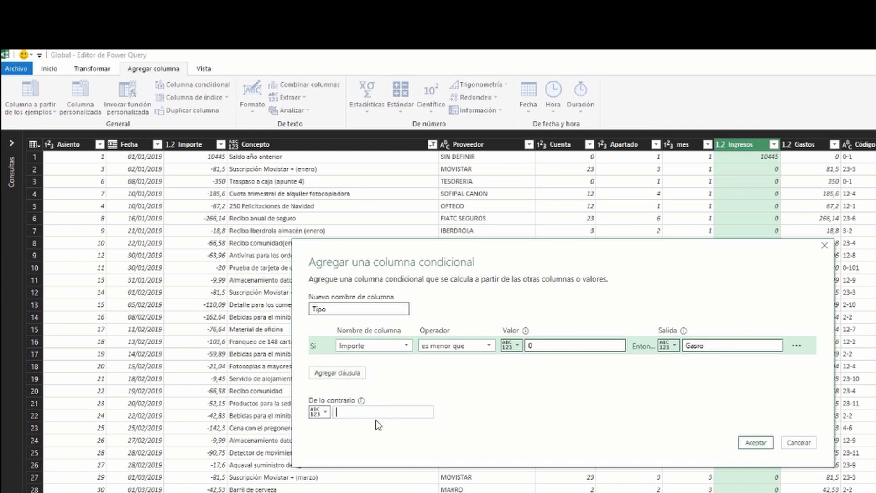
text(Ingr)
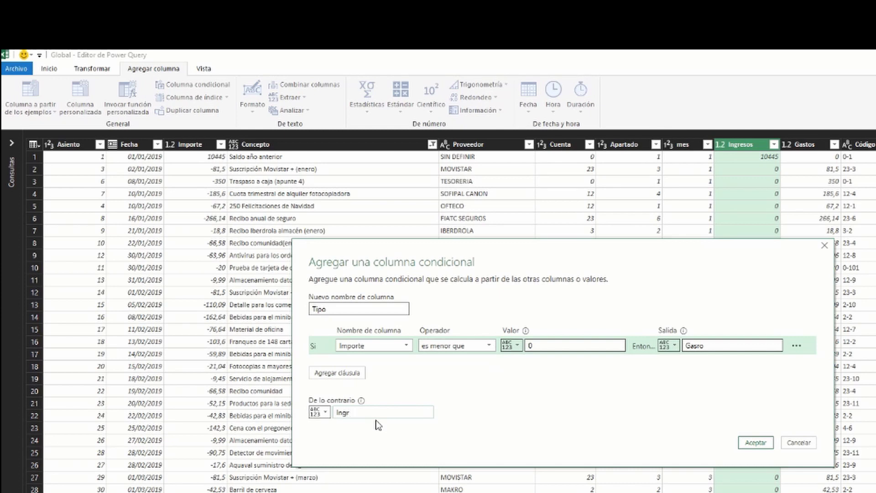
text(eso)
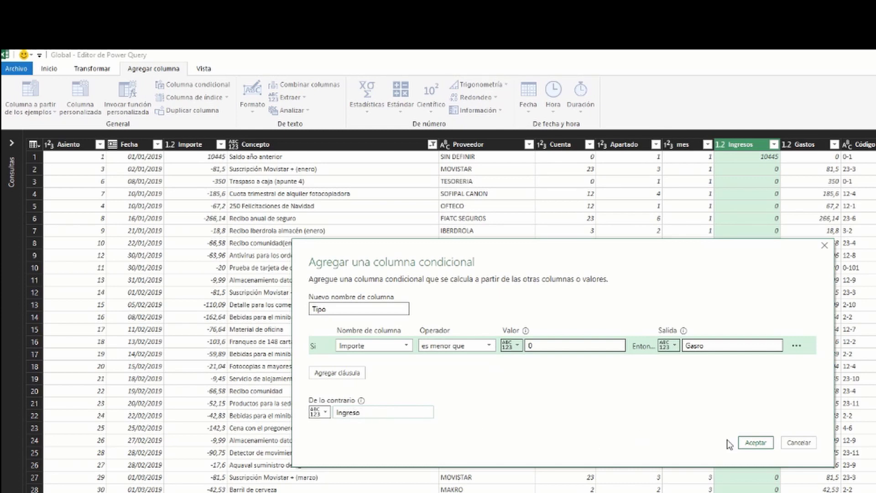
click(744, 443)
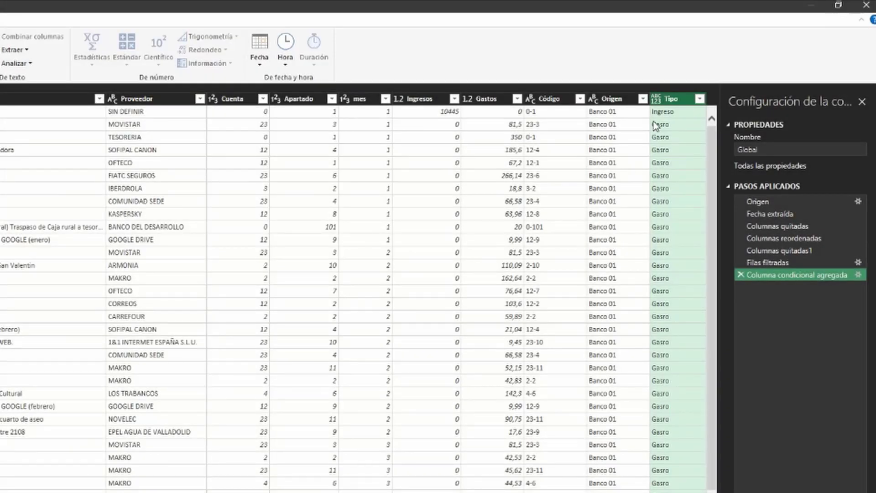
Step: Edit the added conditional column step and correct the rule's output text to "Gasto"
click(858, 275)
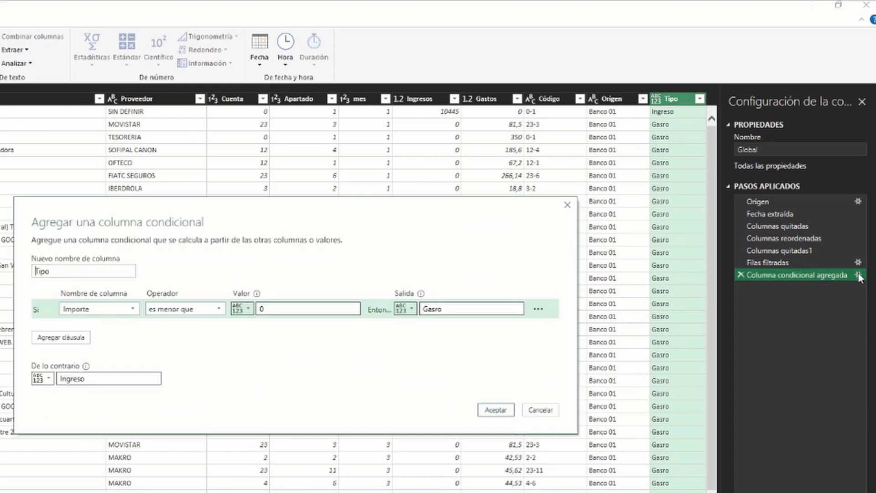
click(449, 309)
key(BackSpace)
key(BackSpace)
text(to)
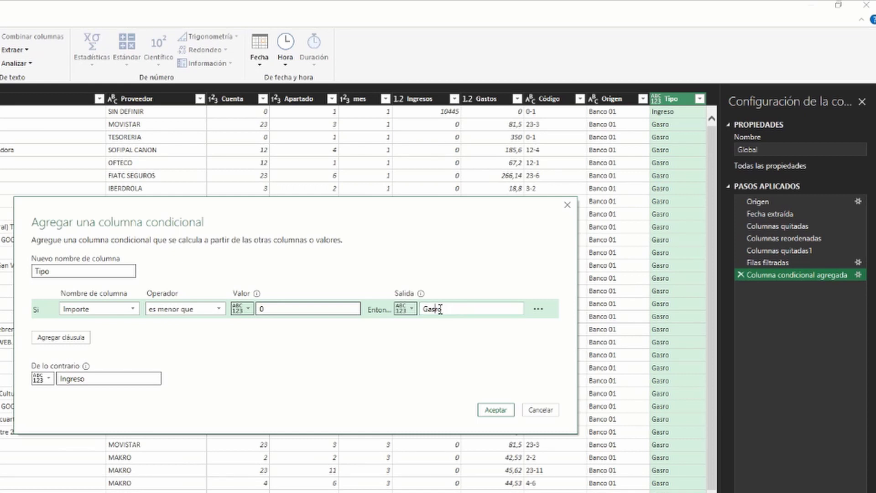
key(BackSpace)
text(t)
click(496, 413)
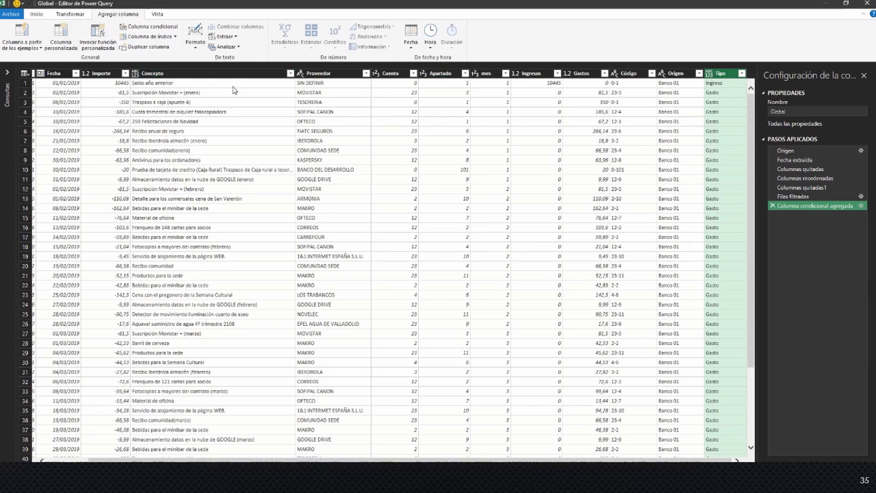
click(333, 92)
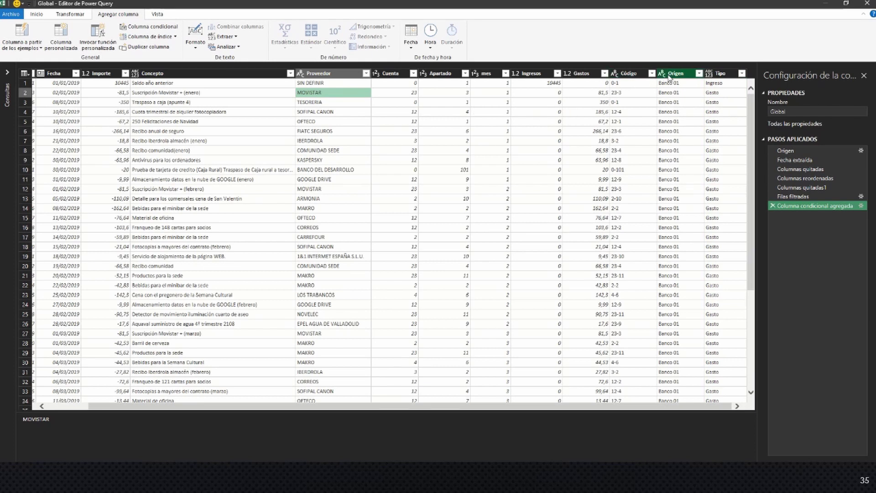
click(529, 73)
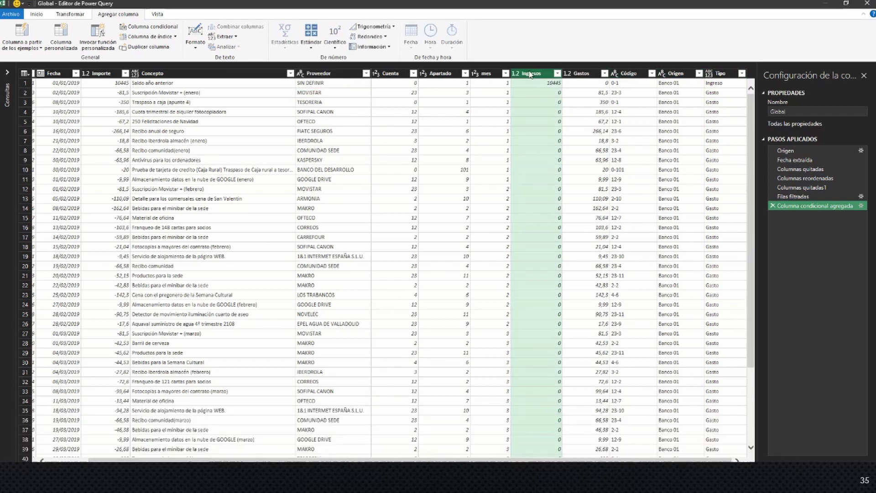
click(151, 31)
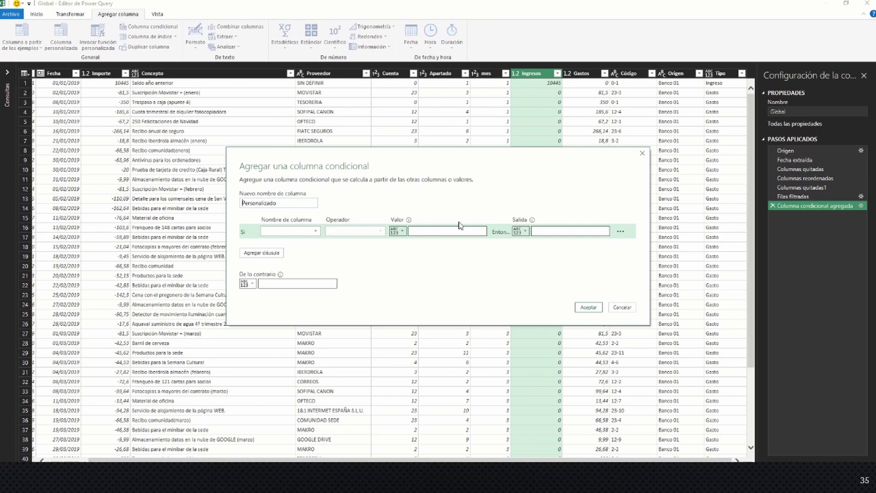
click(622, 307)
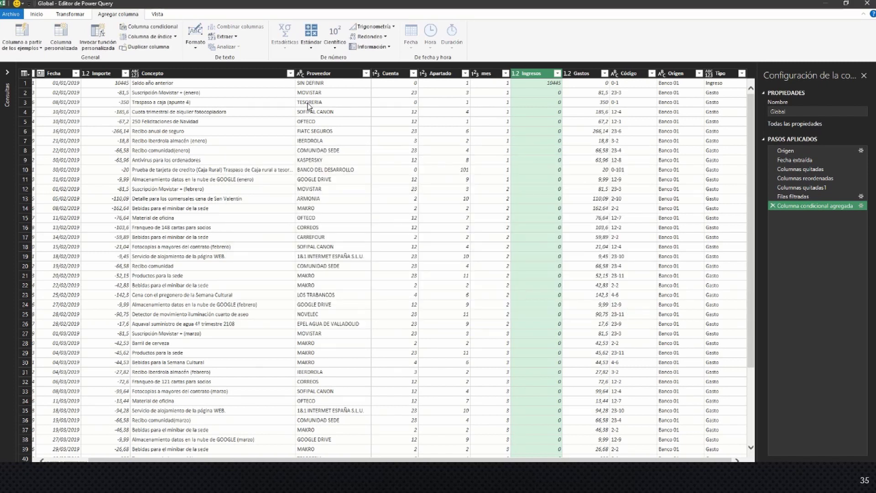
Step: Close the query editor and load the updated Global query into the workbook
click(37, 13)
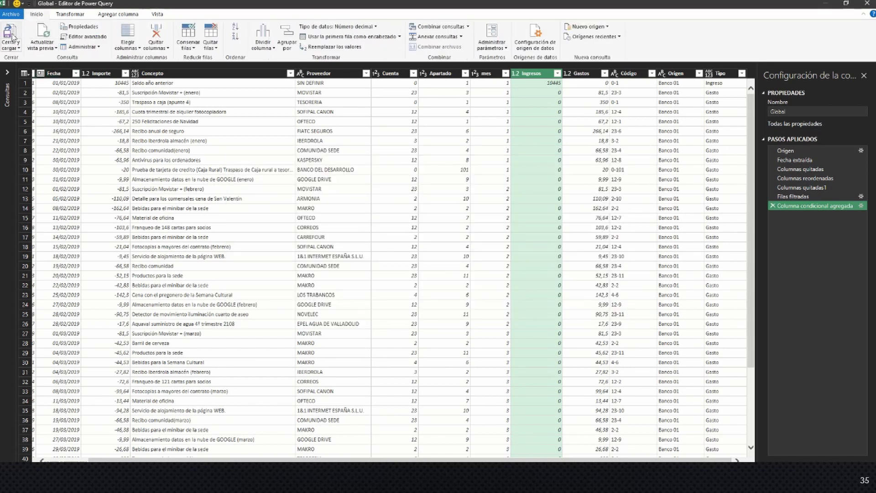
click(13, 39)
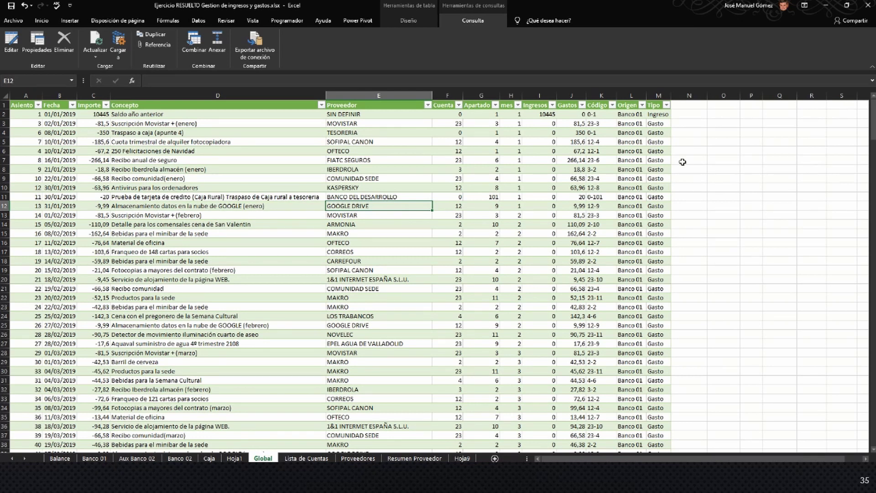
Step: Add a new column headed "Des Cuenta" in cell N1, directly beside the Global table's Tipo column
click(685, 106)
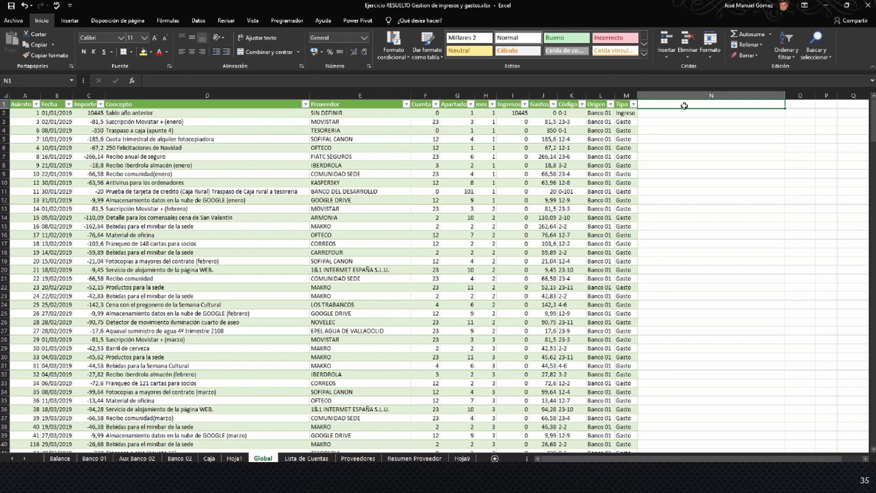
text(Des)
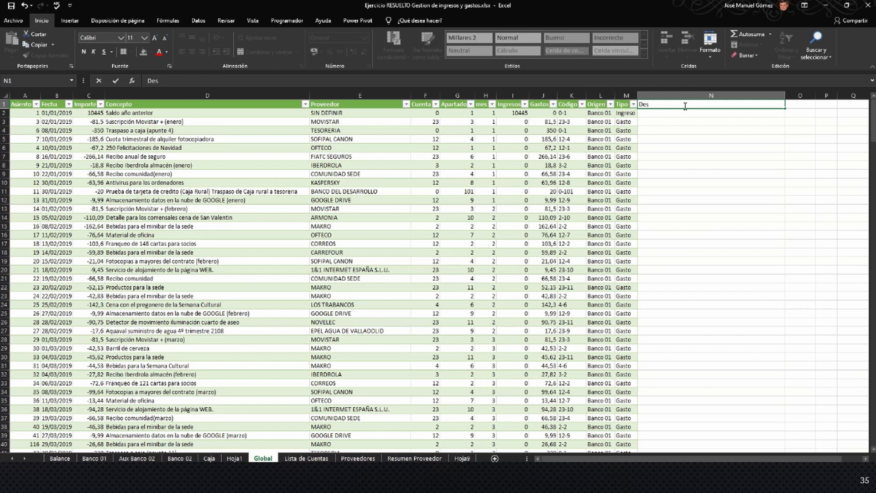
text( Cuenta)
key(ctrl+Return)
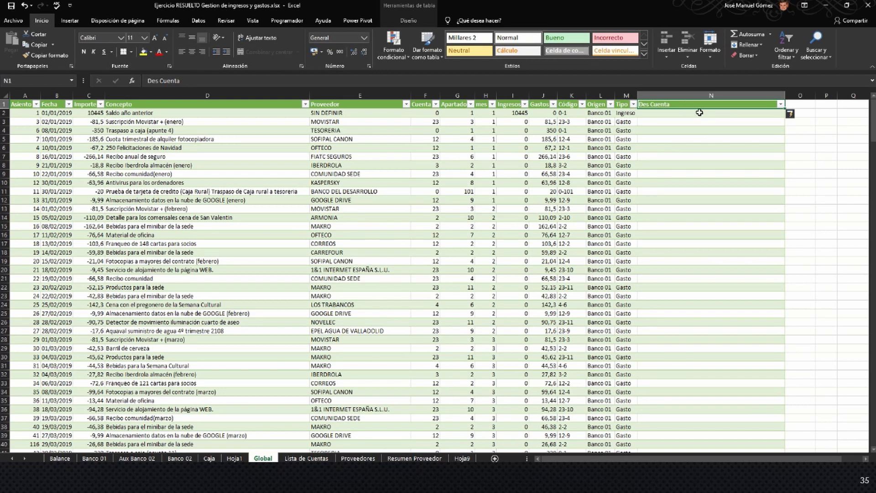
click(699, 113)
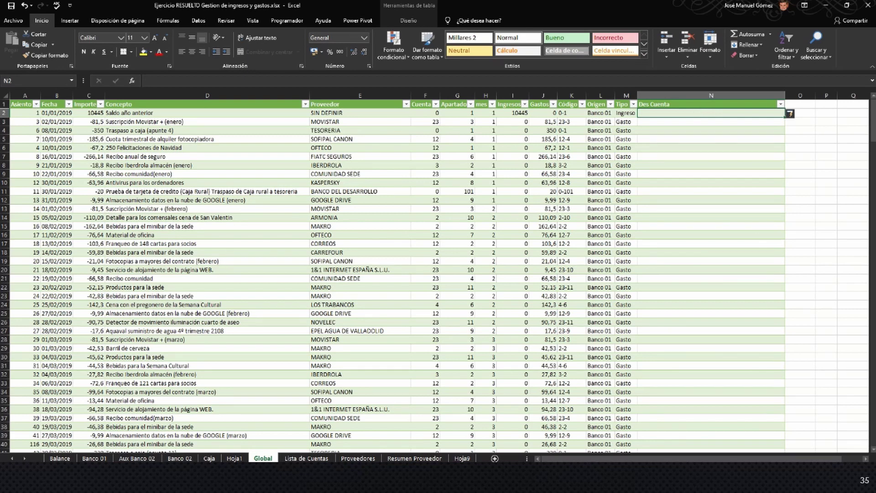
scroll(434, 271, up, 5)
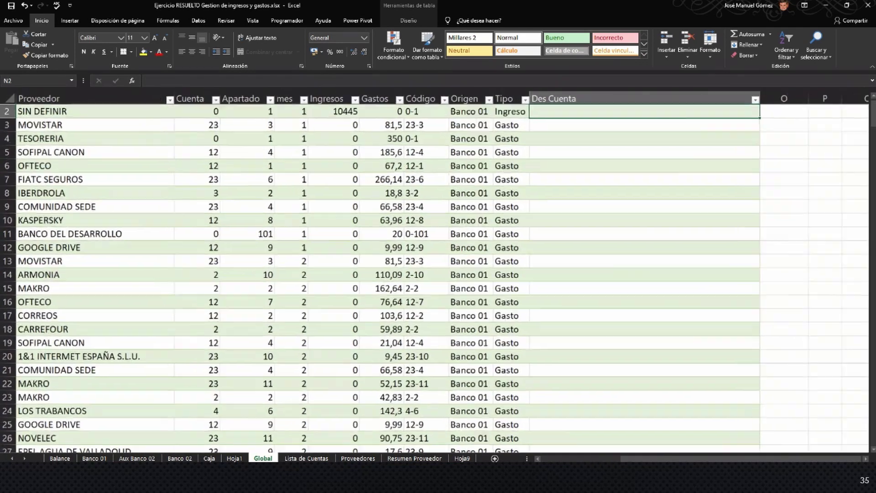
scroll(434, 272, up, 4)
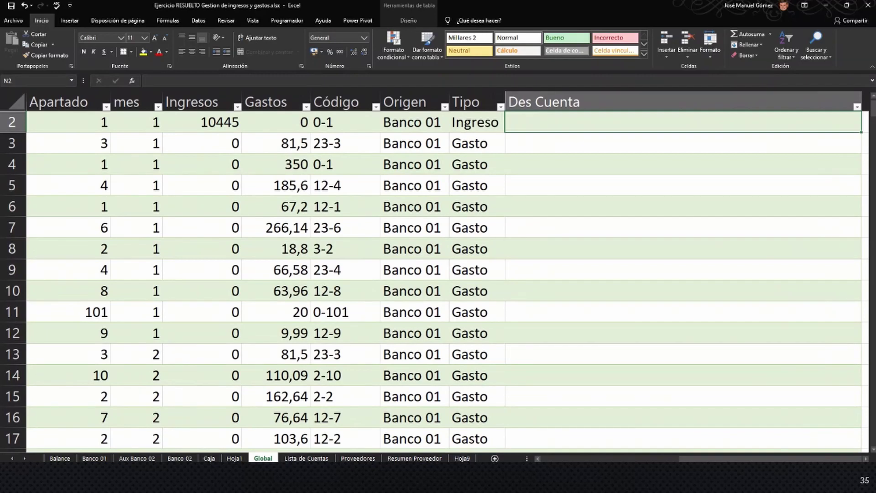
double_click(564, 126)
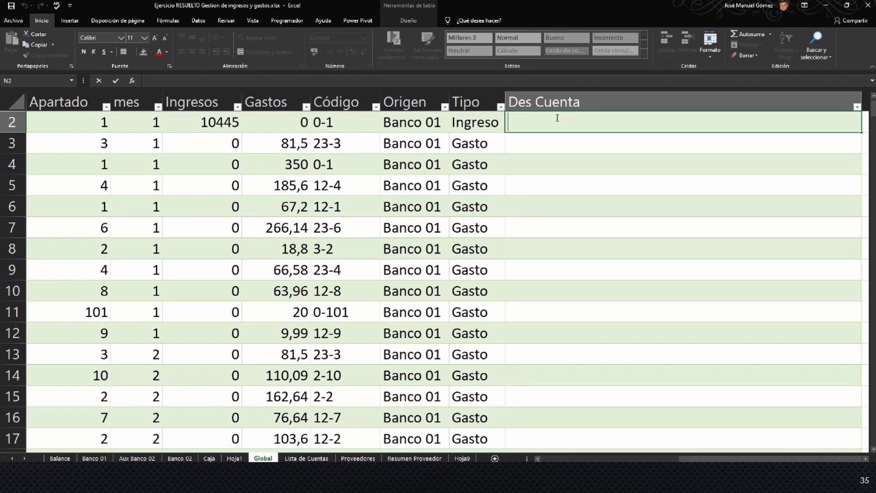
text(=)
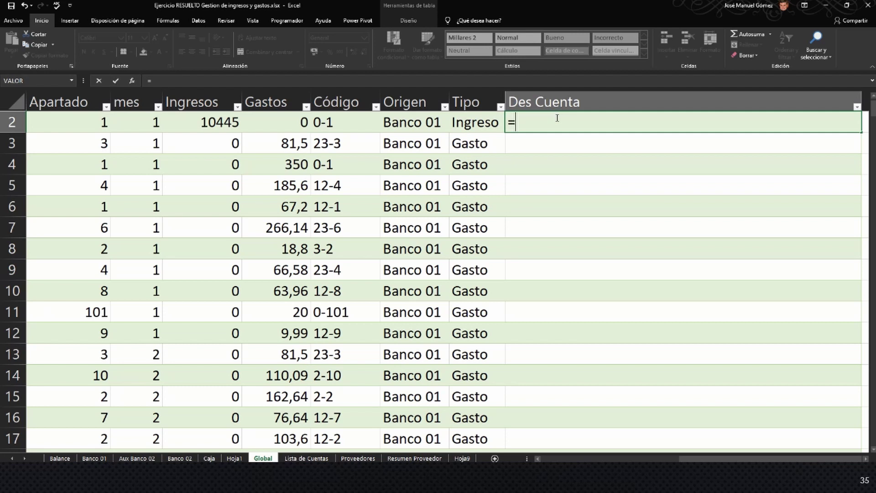
text(busc)
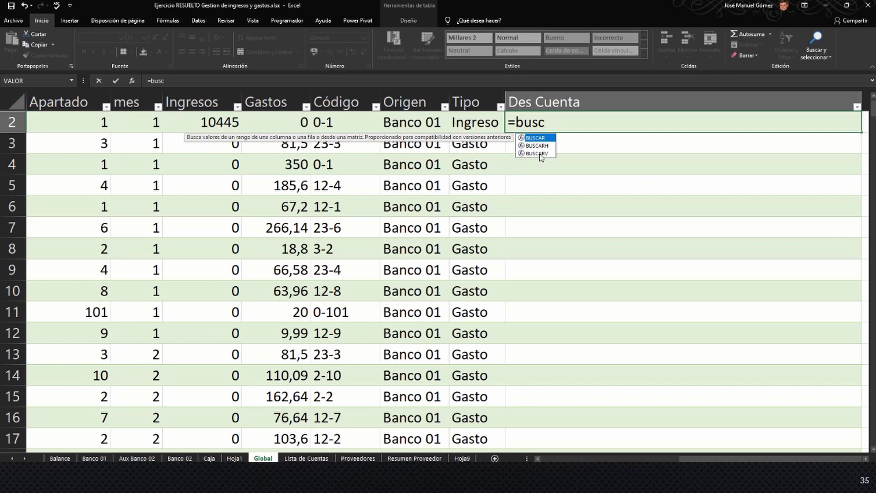
double_click(539, 154)
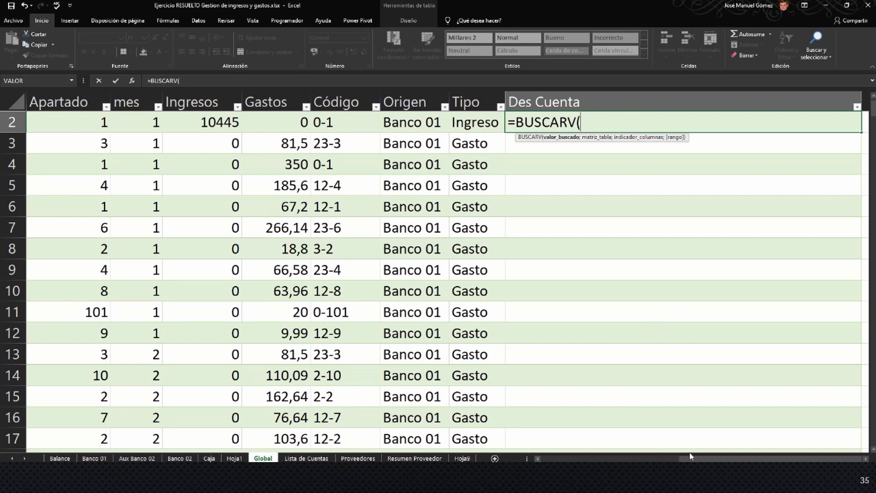
drag(710, 459, 665, 460)
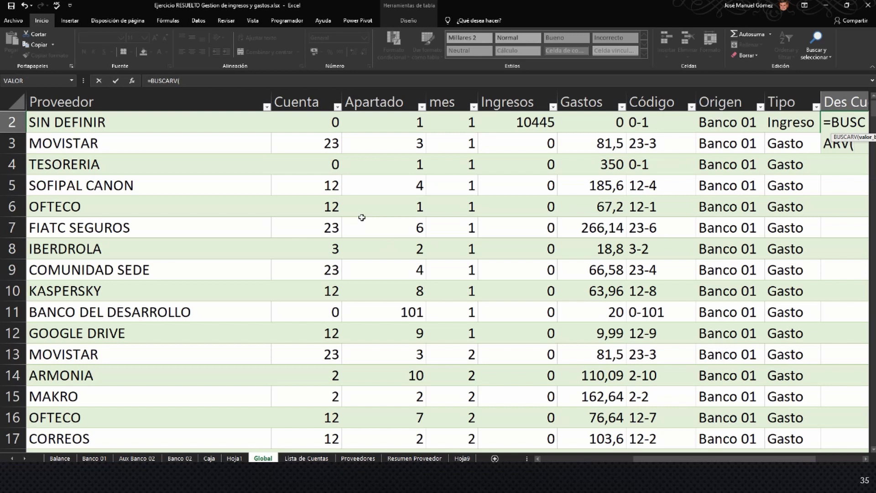
click(308, 123)
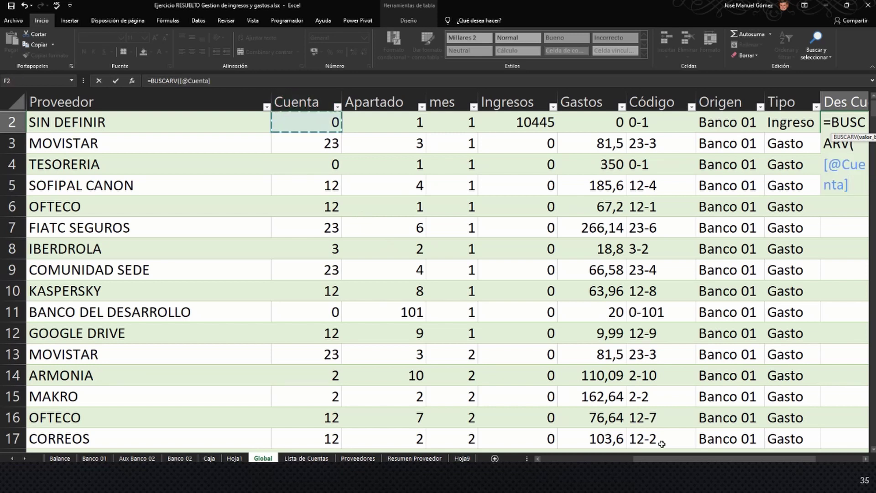
drag(700, 460, 747, 460)
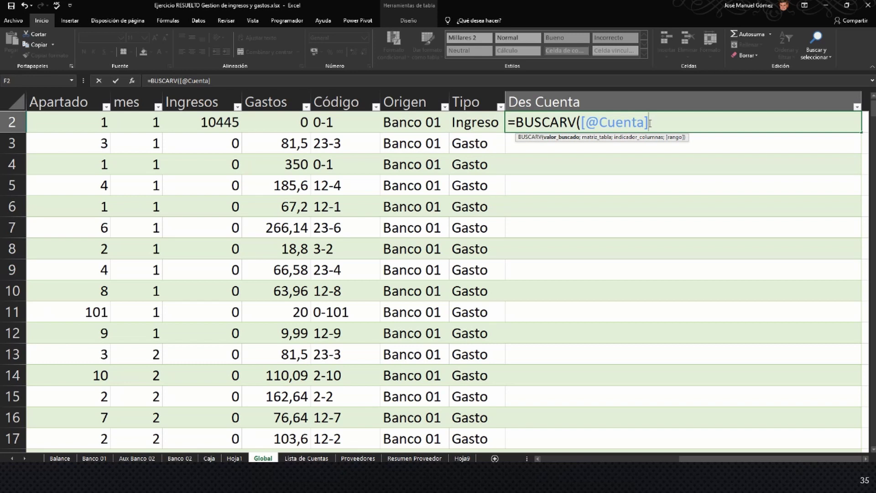
text(;)
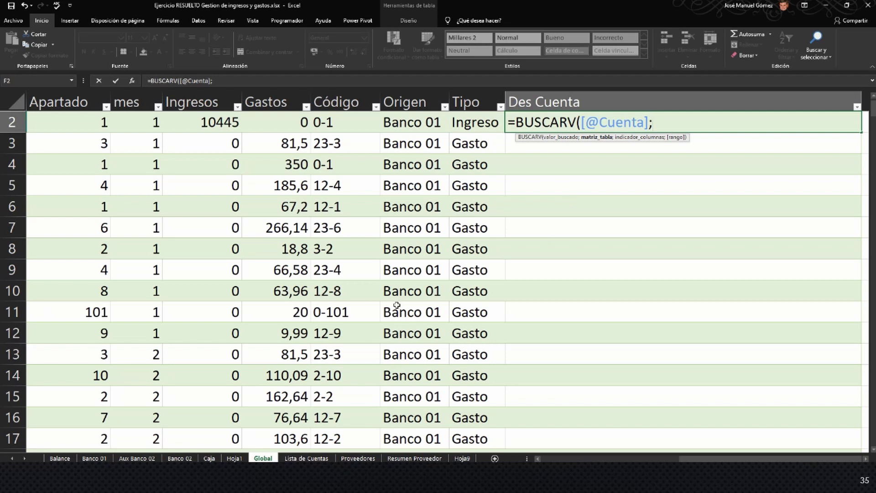
Step: Set the formula's table array to the Cuenta and Cuenta2 columns of the Lista de Cuentas sheet, as the absolute range $B$1:$C$198
click(305, 458)
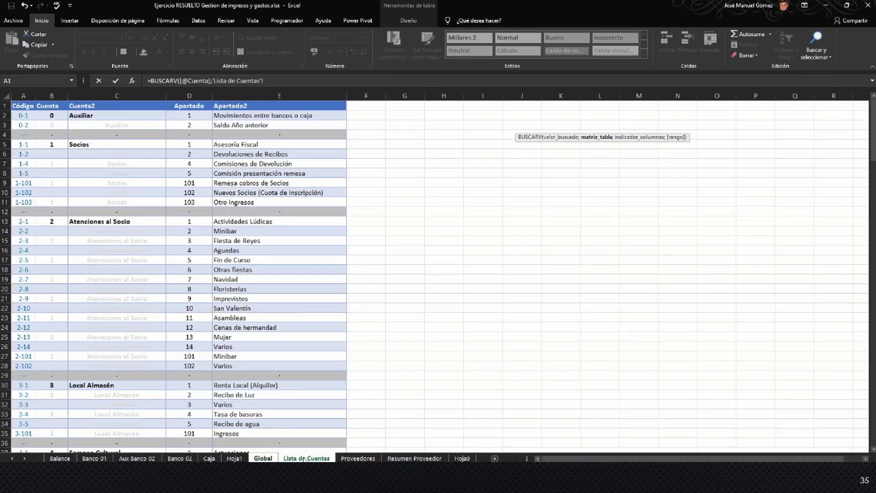
click(51, 95)
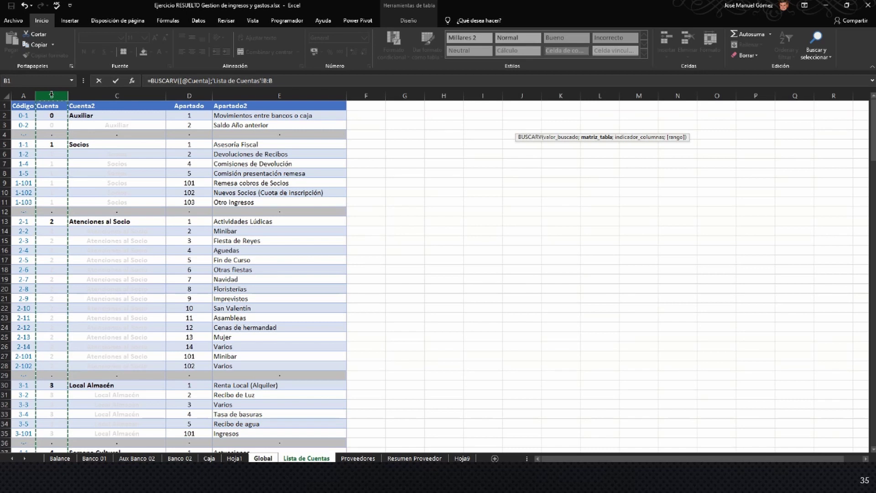
click(85, 94)
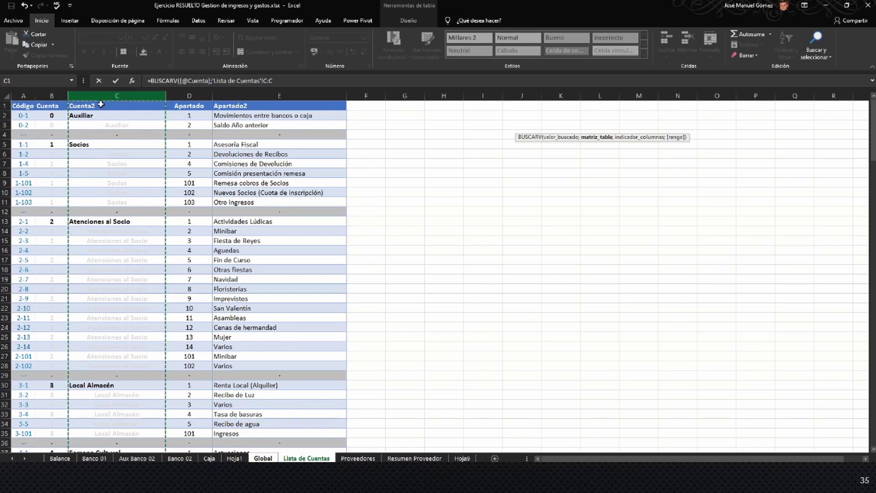
click(53, 106)
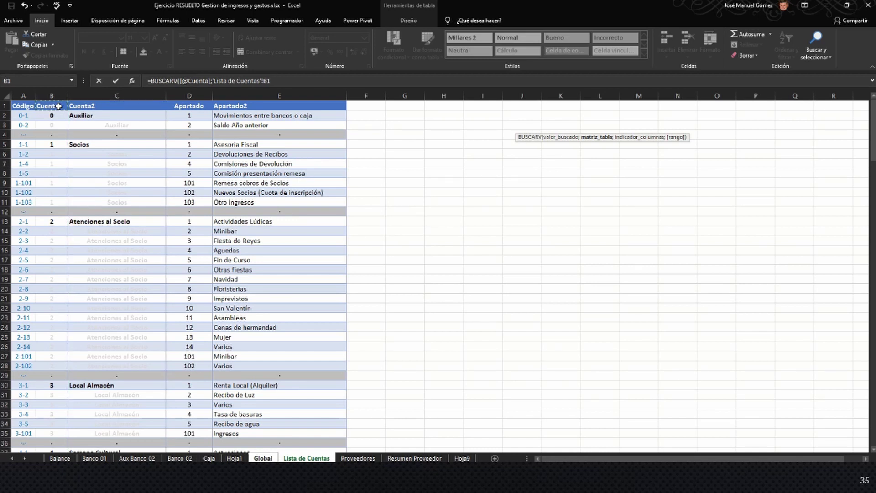
drag(59, 106, 86, 108)
key(ctrl+shift+Down)
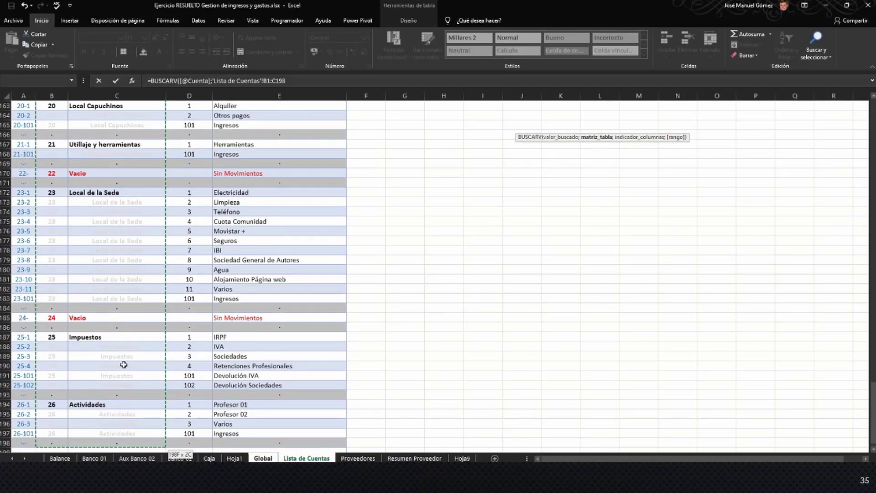
scroll(90, 140, up, 20)
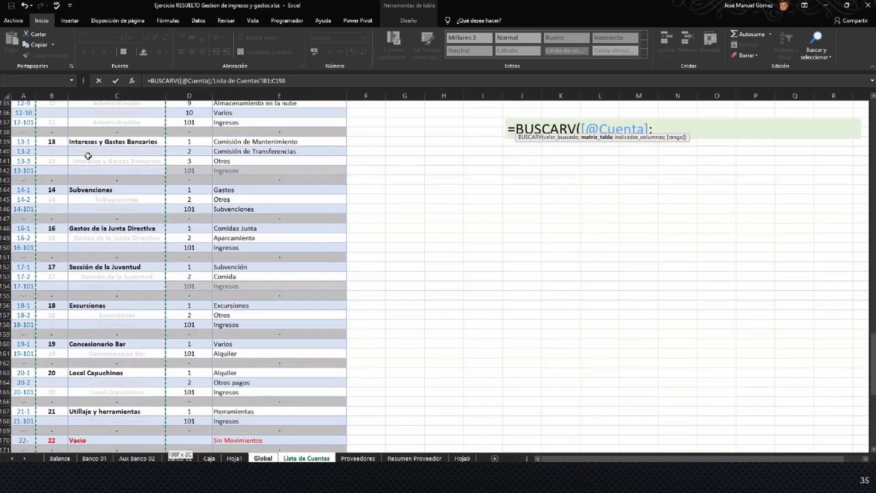
scroll(88, 156, up, 16)
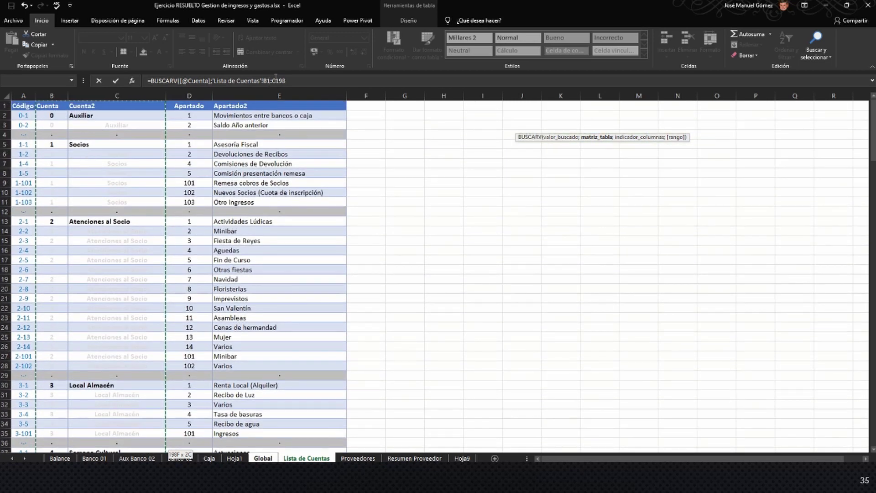
drag(263, 81, 281, 81)
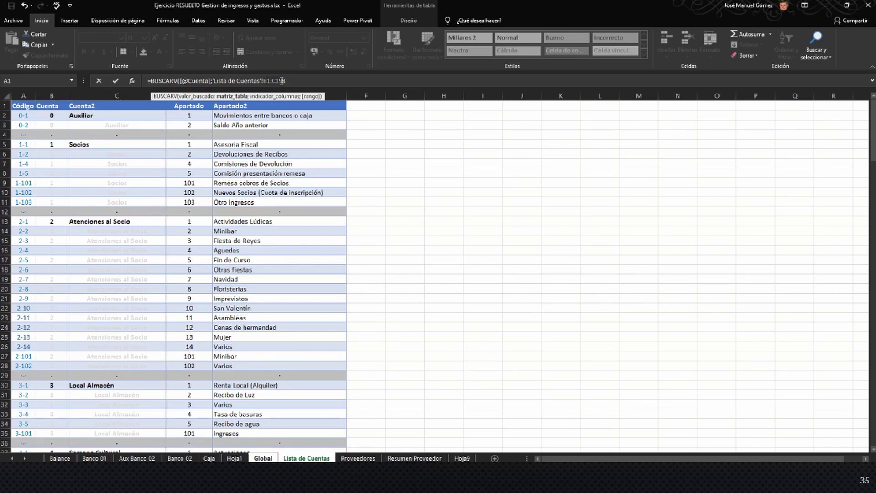
key(F4)
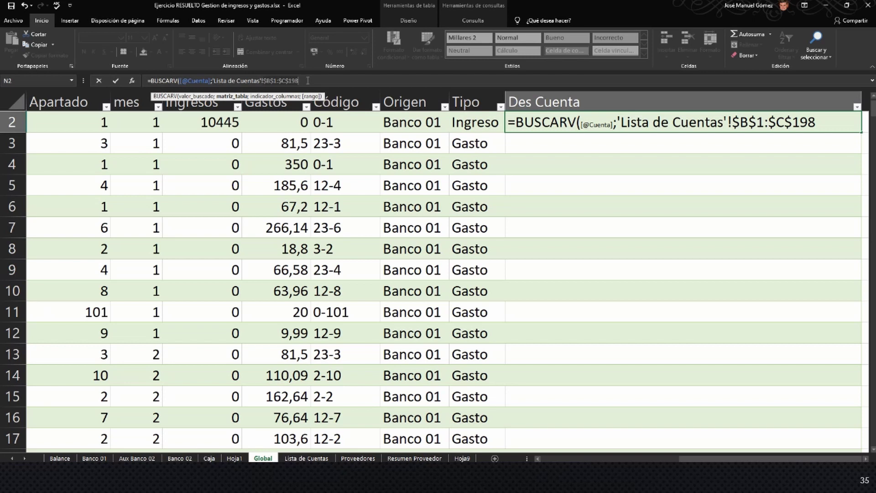
text(;)
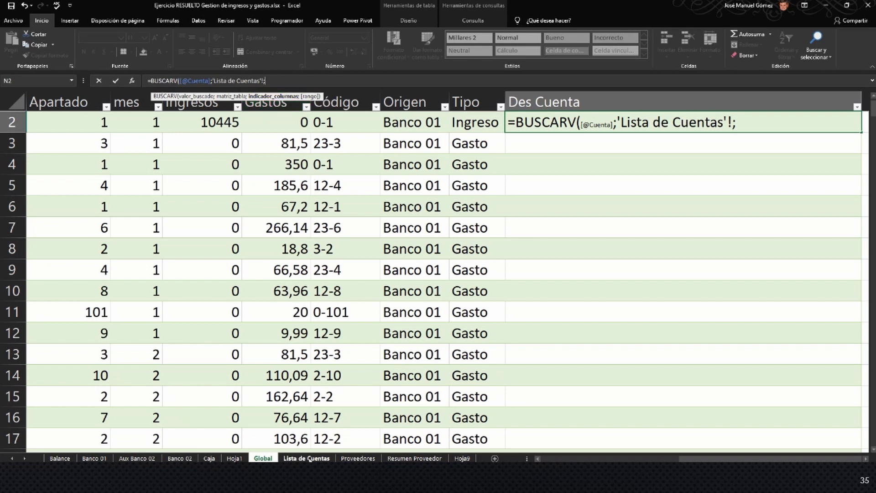
click(307, 459)
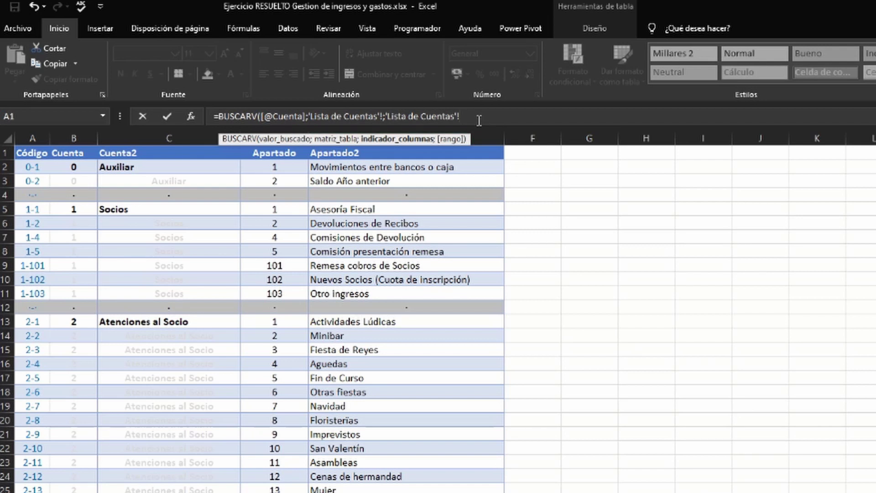
key(BackSpace)
key(BackSpace)
key(BackSpace)
key(BackSpace)
key(BackSpace)
key(BackSpace)
key(BackSpace)
key(BackSpace)
key(BackSpace)
key(BackSpace)
key(BackSpace)
key(BackSpace)
key(BackSpace)
key(BackSpace)
key(BackSpace)
key(BackSpace)
key(BackSpace)
key(BackSpace)
key(BackSpace)
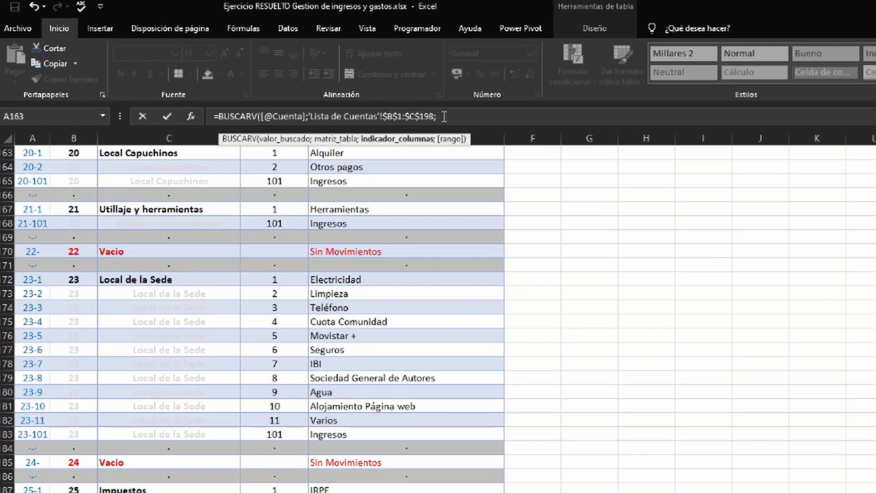
Step: Complete the BUSCARV formula with column index 2 and exact match (FALSO), and enter it for the Des Cuenta column
text(2)
text(;)
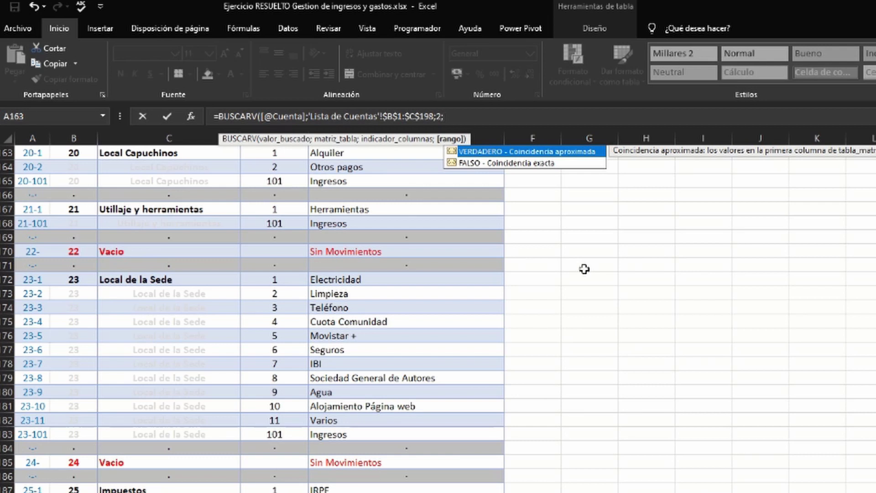
double_click(475, 164)
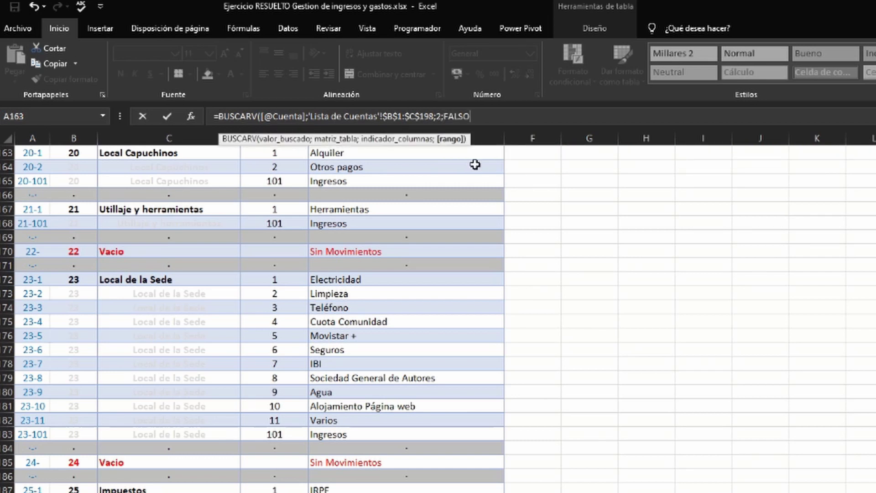
text())
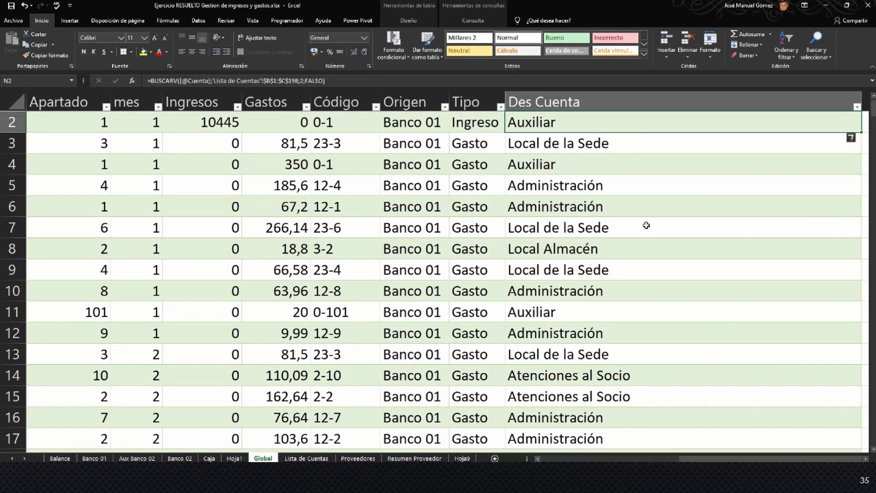
Step: Narrow the Des Cuenta column and check the account descriptions down the Global table against their Cuenta numbers
drag(860, 99, 716, 99)
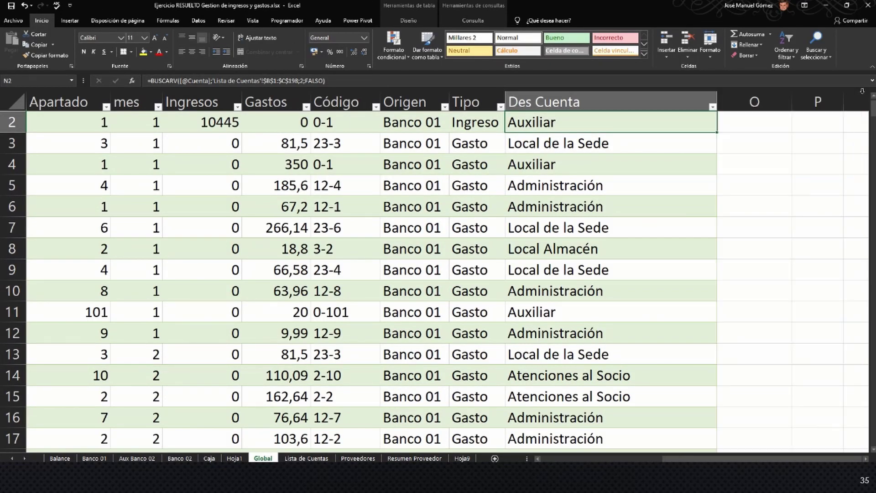
scroll(590, 122, down, 5)
scroll(590, 122, down, 20)
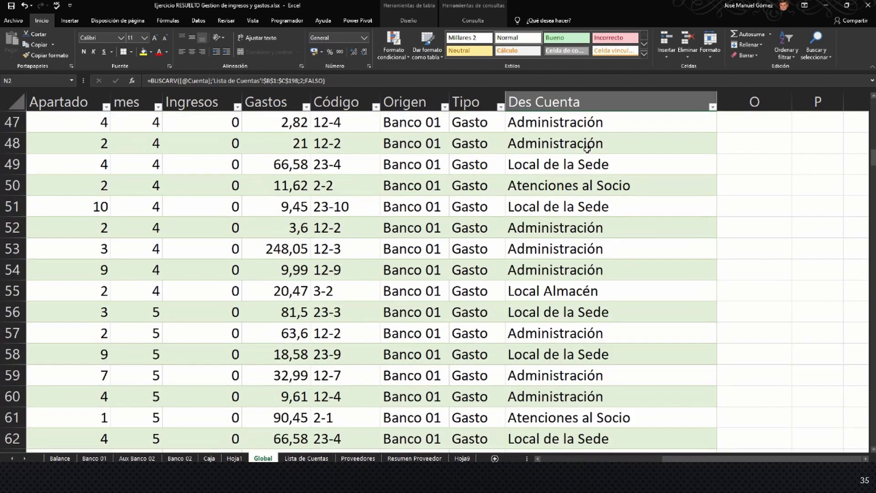
scroll(589, 137, up, 20)
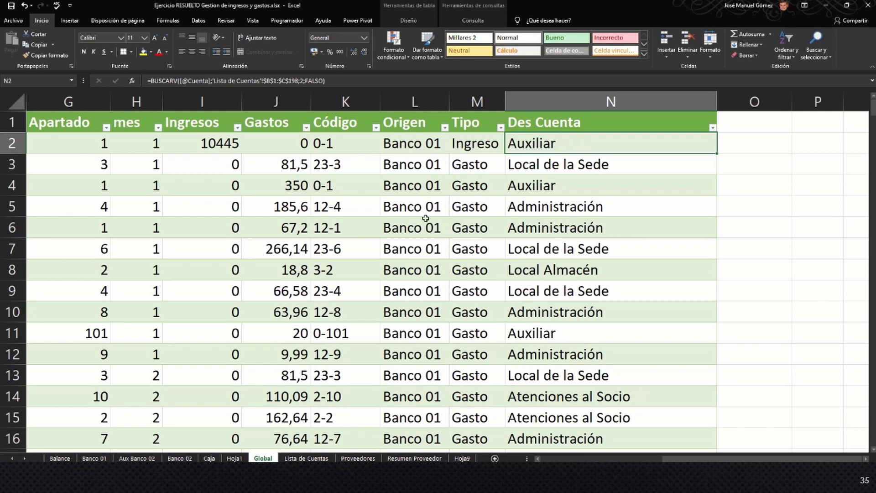
mouse_move(700, 460)
mouse_down()
mouse_move(680, 460)
mouse_move(717, 459)
mouse_up()
scroll(718, 460, down, 1)
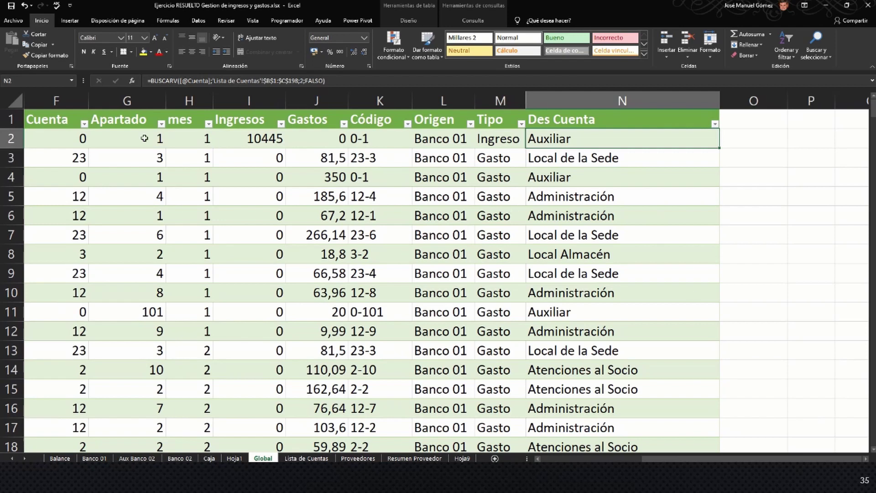